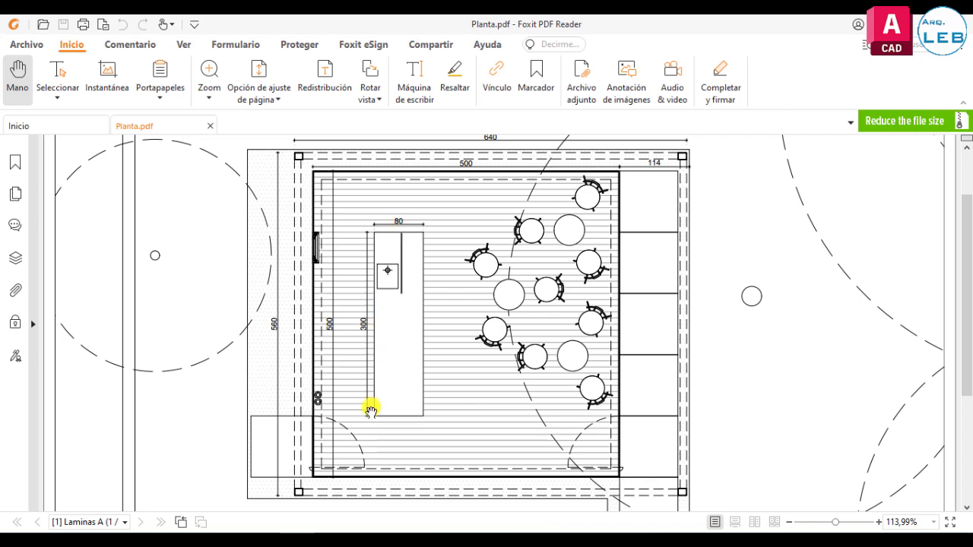
Step: After checking the 80 by 300 counter in Planta.pdf, return to the Pabellón de Cristal drawing
left_click(258, 532)
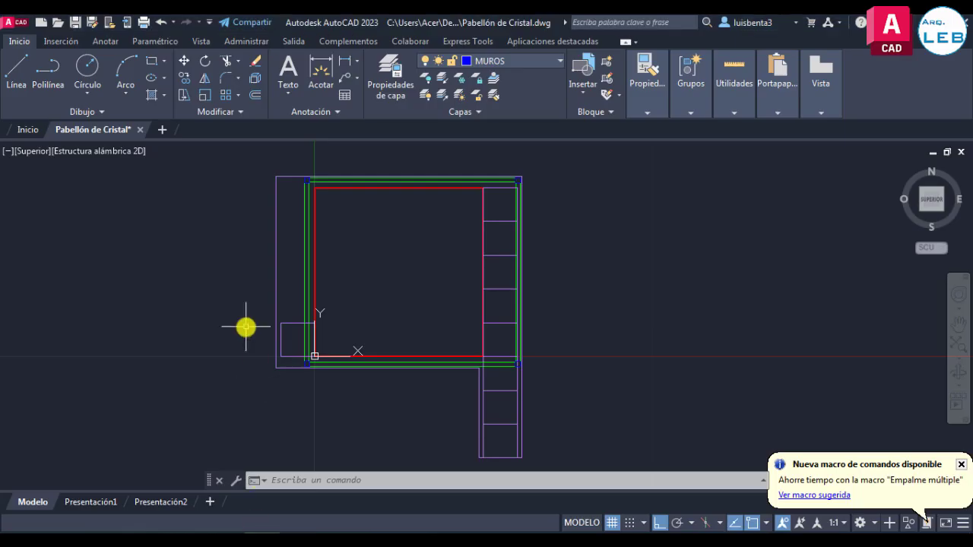
Step: Make EQUIPAMOENTO the current layer
scroll(319, 202, "up", 2)
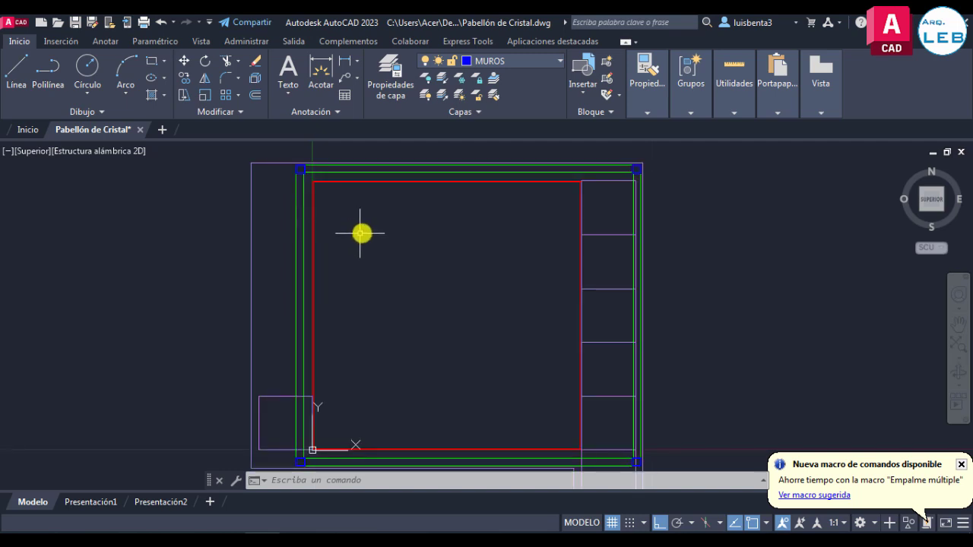
left_click(505, 61)
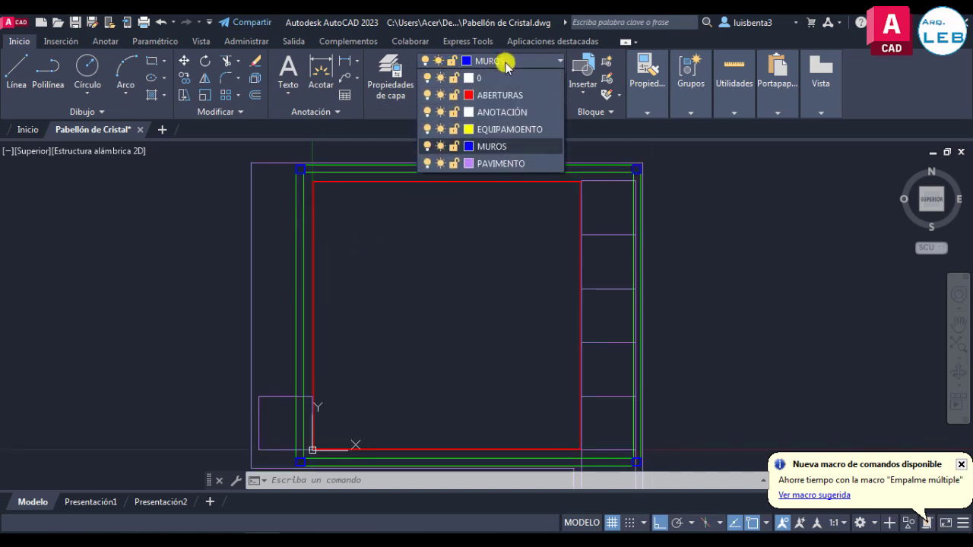
left_click(498, 129)
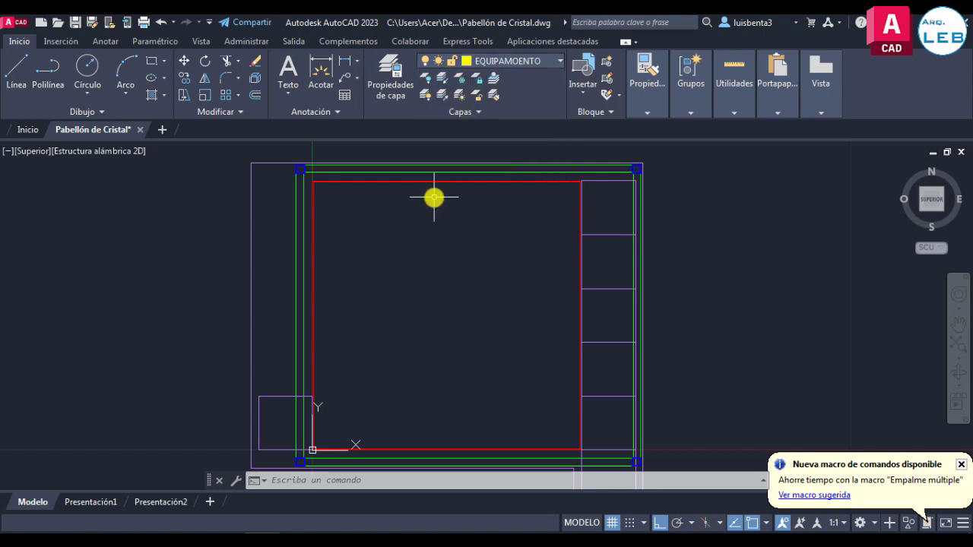
Step: Draw a 0.80 by 3 counter rectangle starting from a corner on the inner left wall
left_click(150, 64)
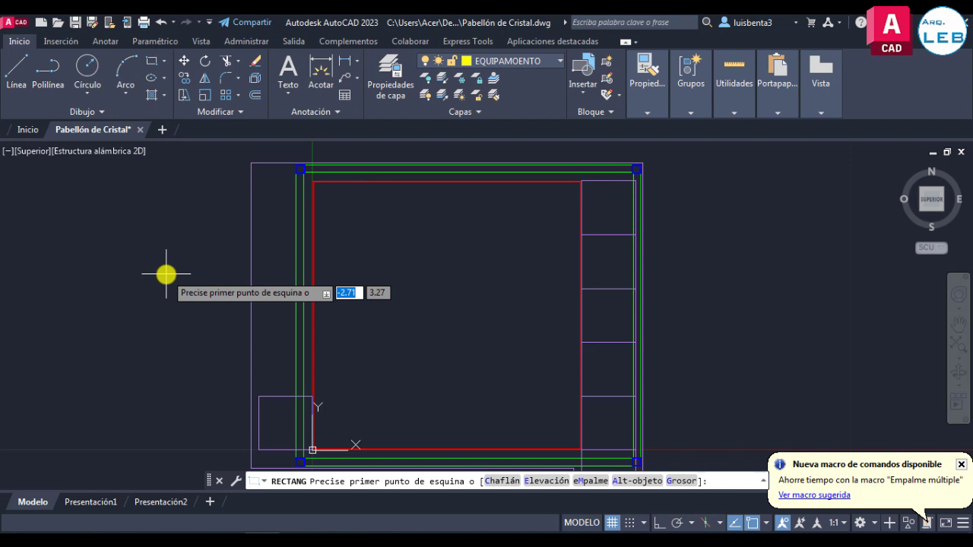
scroll(319, 396, "up", 3)
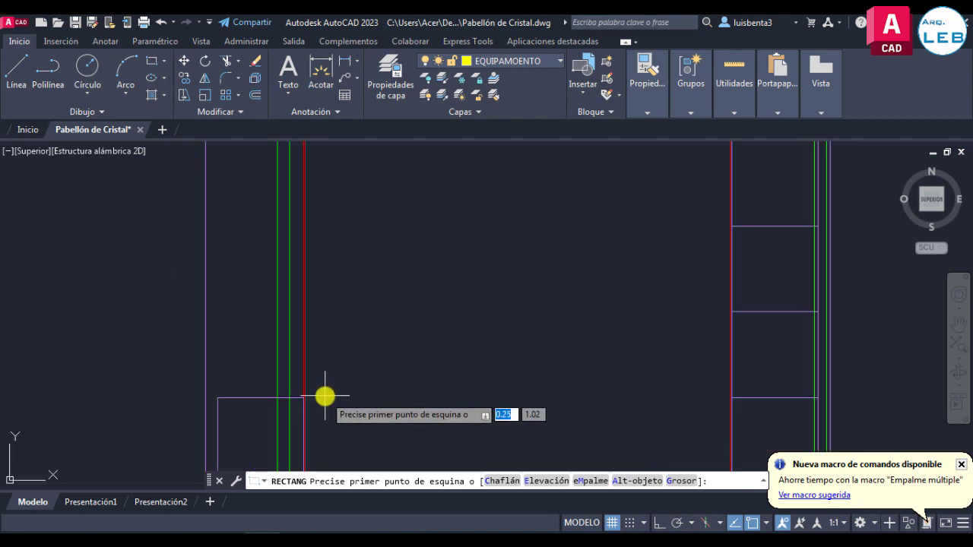
scroll(325, 395, "up", 4)
scroll(309, 428, "up", 2)
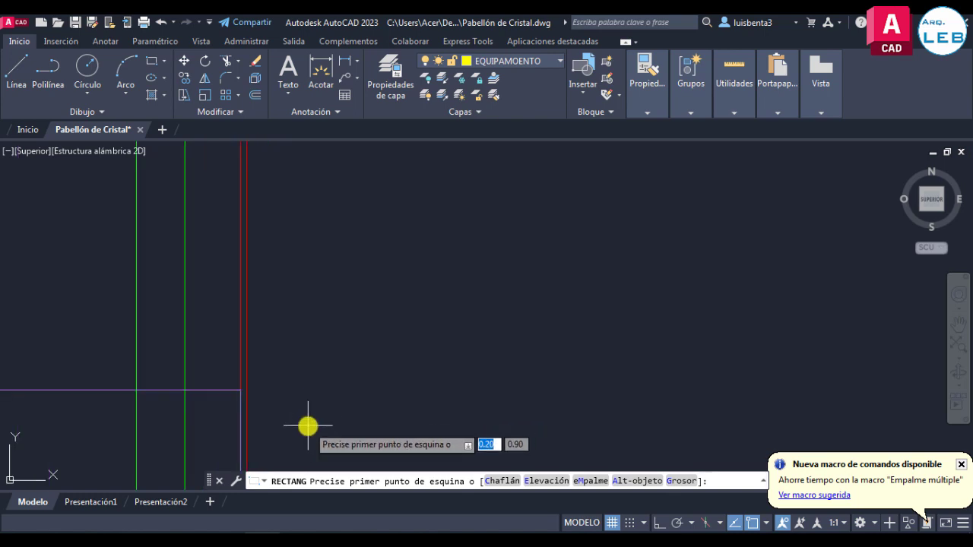
left_click(241, 390)
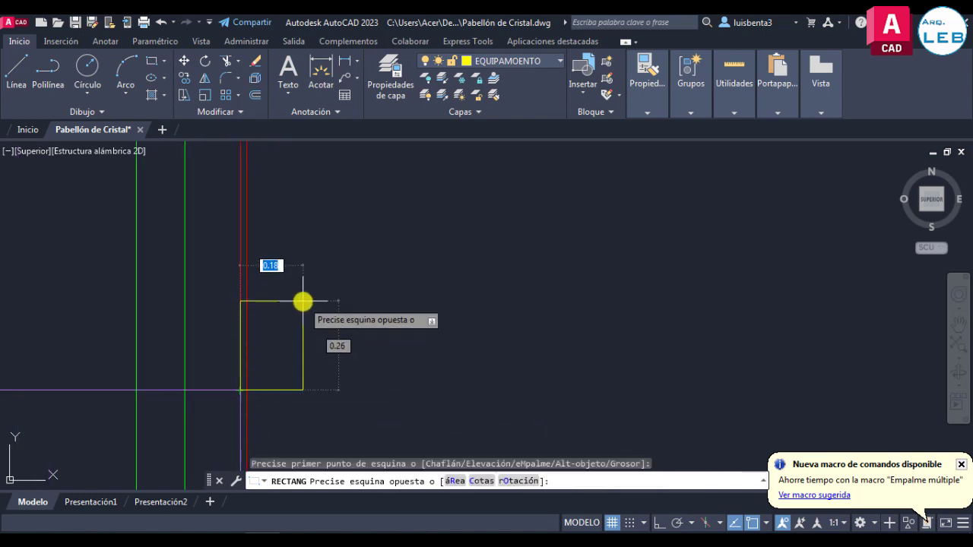
scroll(235, 228, "down", 2)
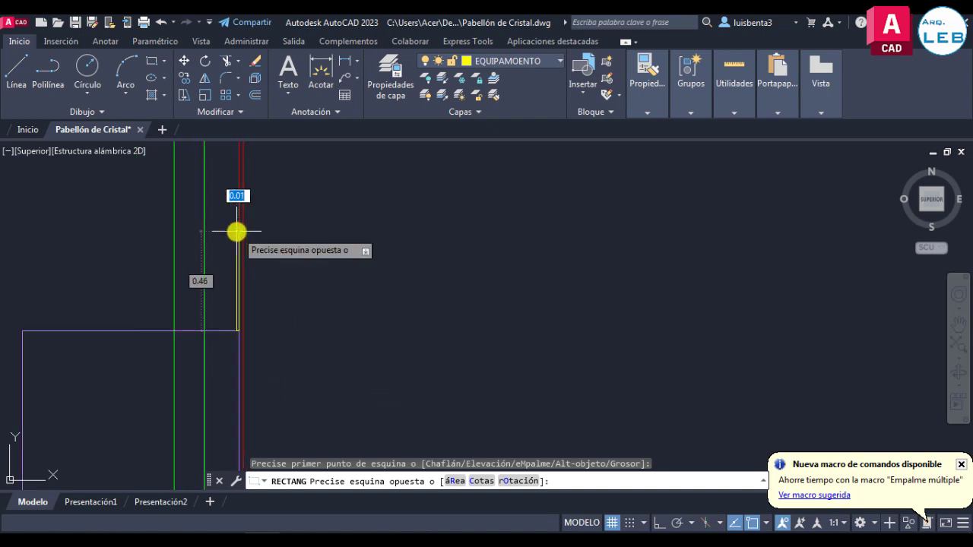
scroll(235, 228, "down", 2)
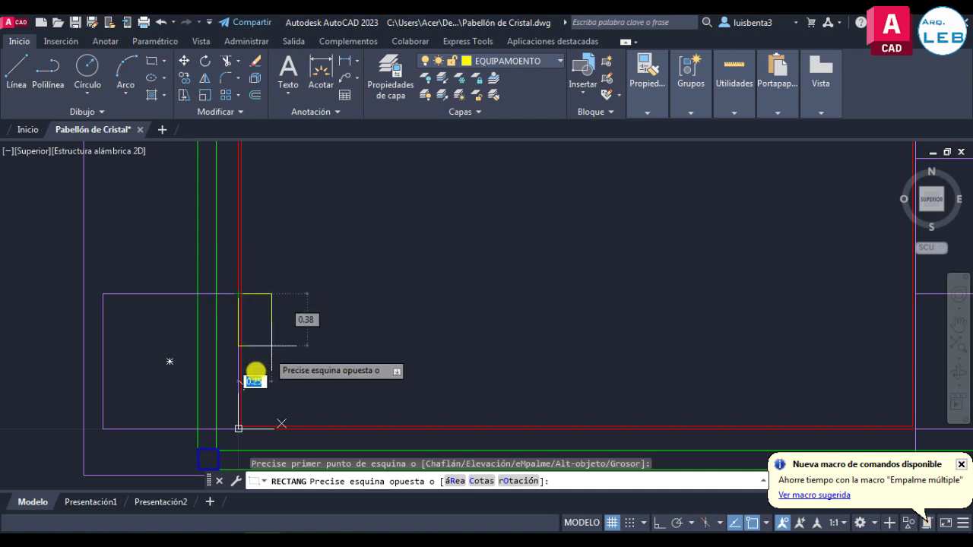
middle_click_drag(267, 291, 256, 341)
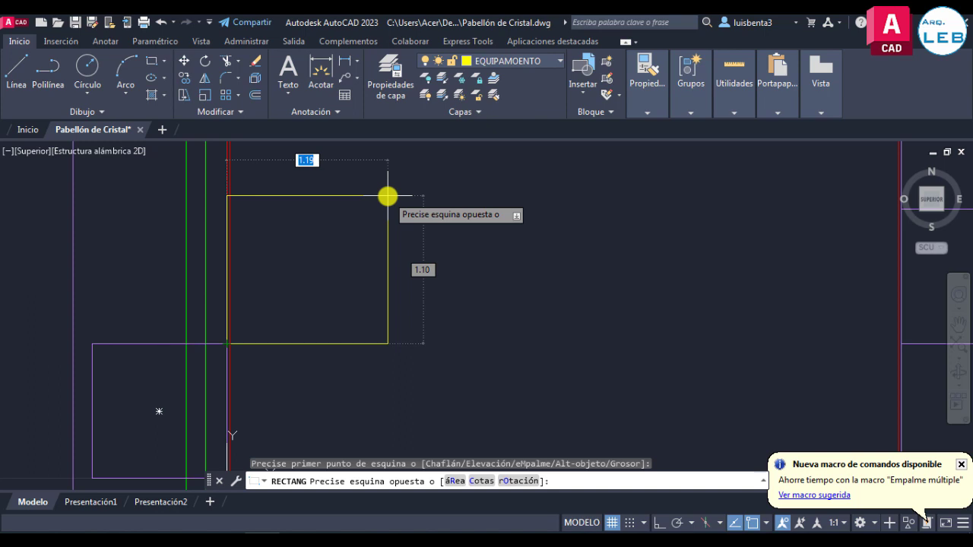
type("0.80")
key("Tab")
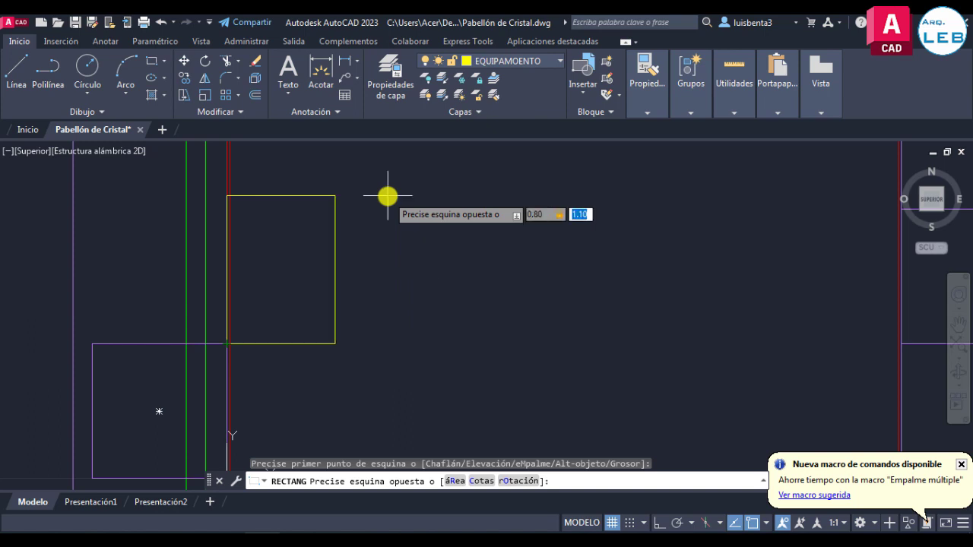
type("3")
key("Return")
Step: Move the counter rectangle 1 unit right from its lower-left corner, off the left wall
scroll(235, 263, "down", 5)
scroll(242, 342, "up", 3)
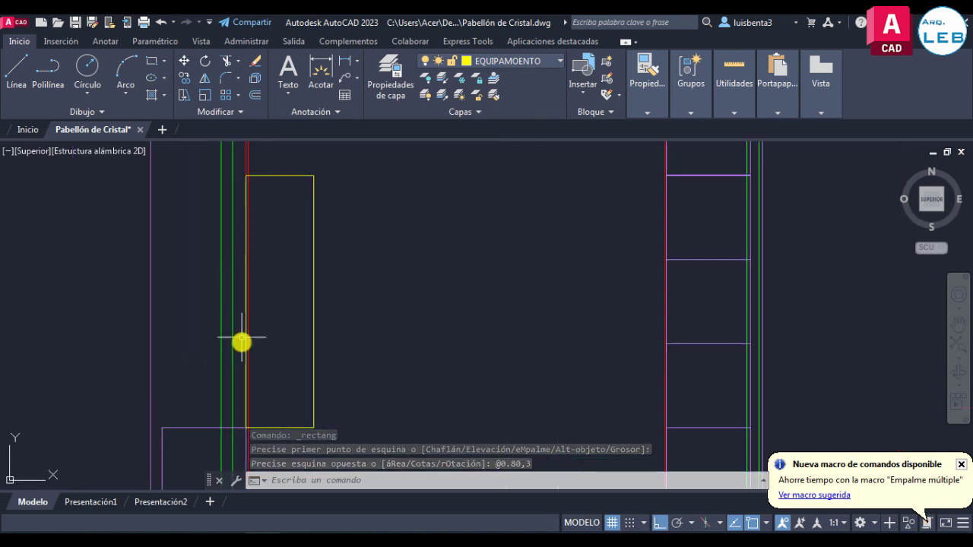
scroll(252, 254, "down", 3)
scroll(251, 254, "up", 3)
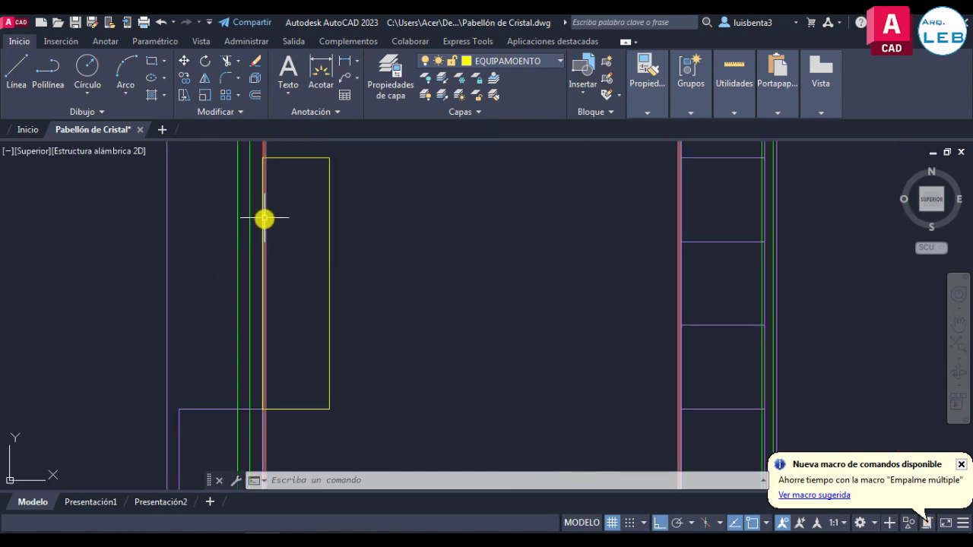
scroll(248, 340, "down", 3)
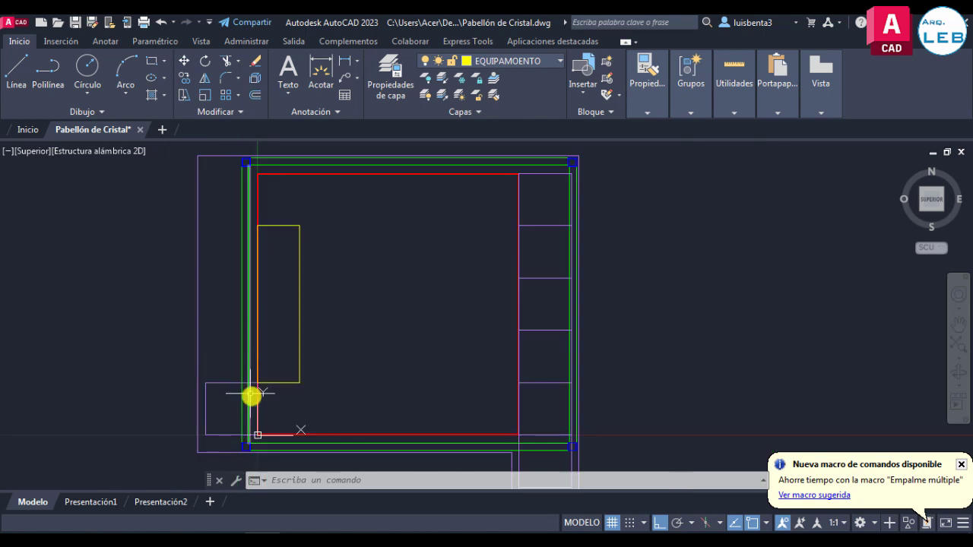
scroll(257, 413, "up", 3)
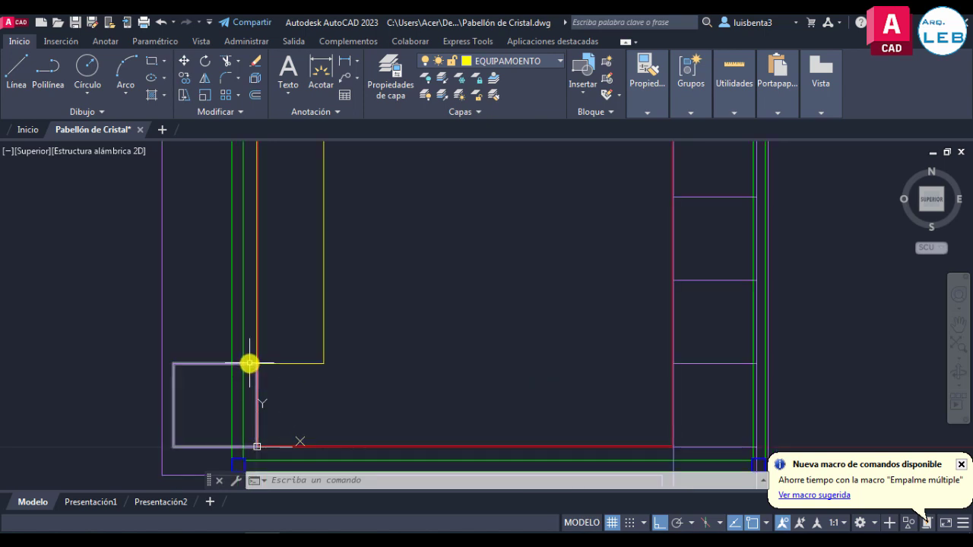
scroll(257, 366, "up", 3)
scroll(261, 364, "down", 3)
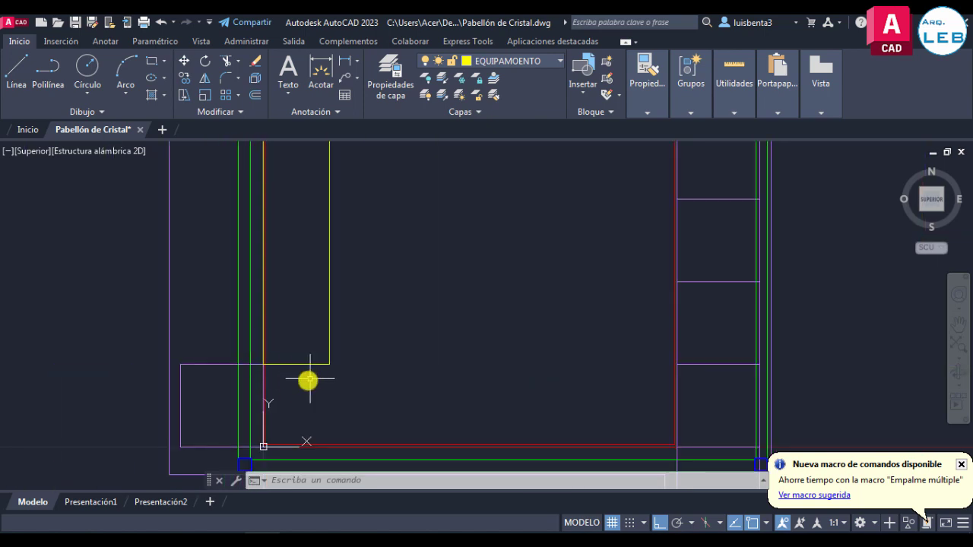
scroll(276, 373, "up", 3)
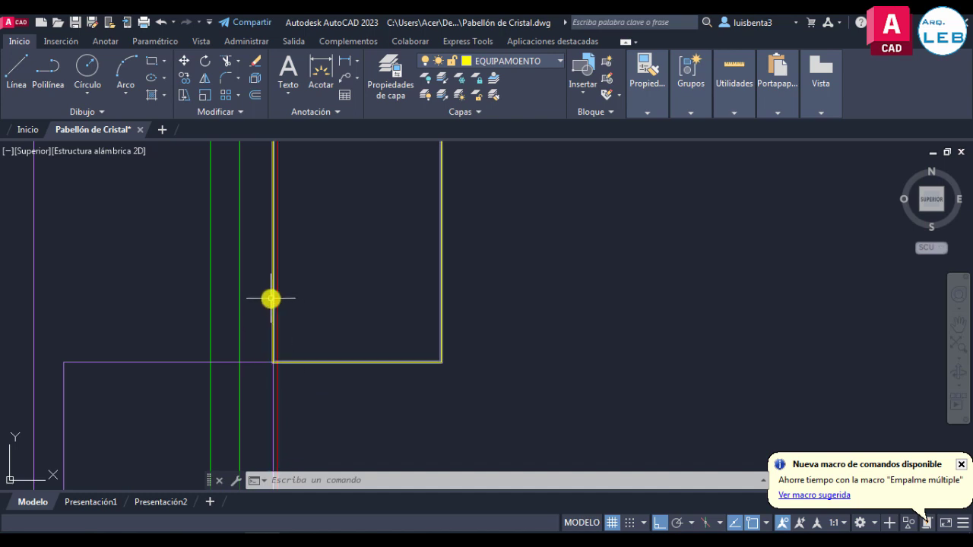
scroll(293, 394, "down", 2)
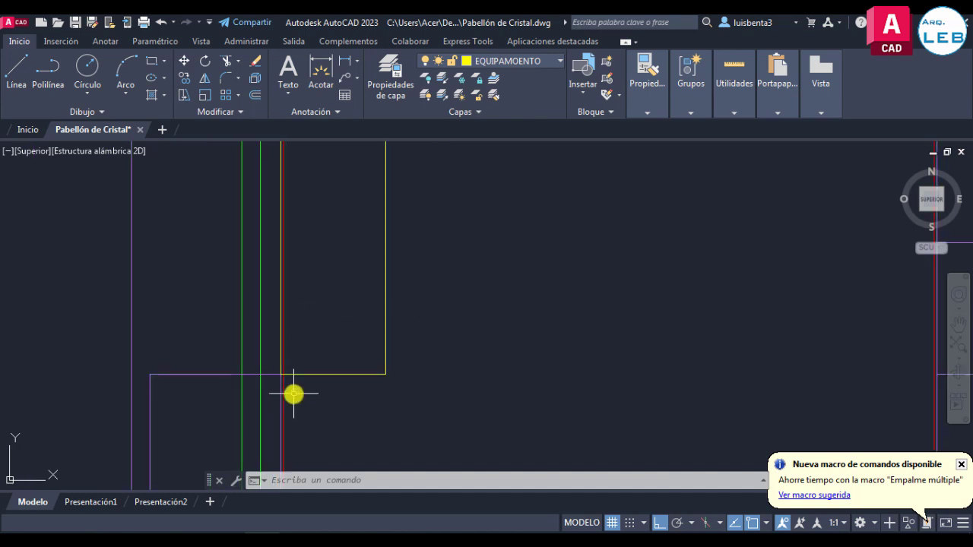
left_click(370, 374)
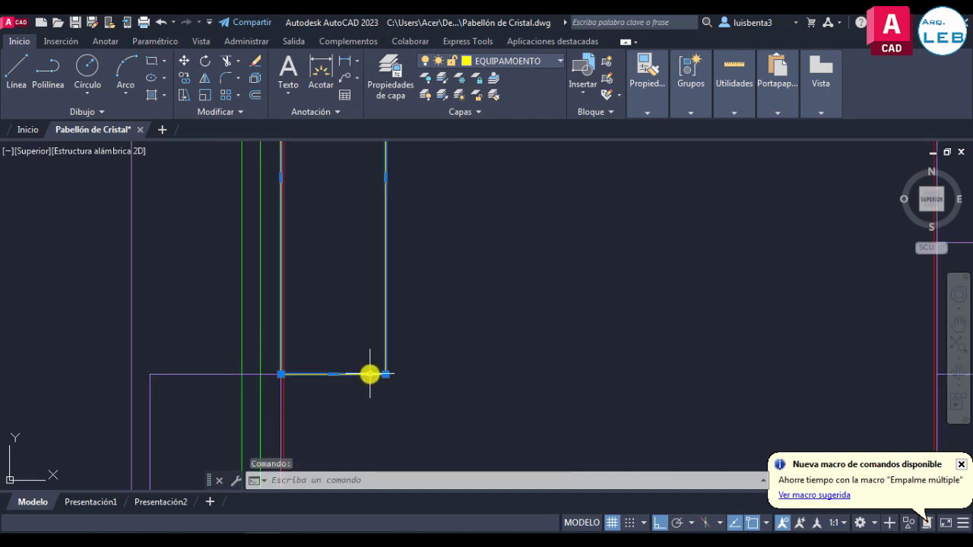
left_click(183, 64)
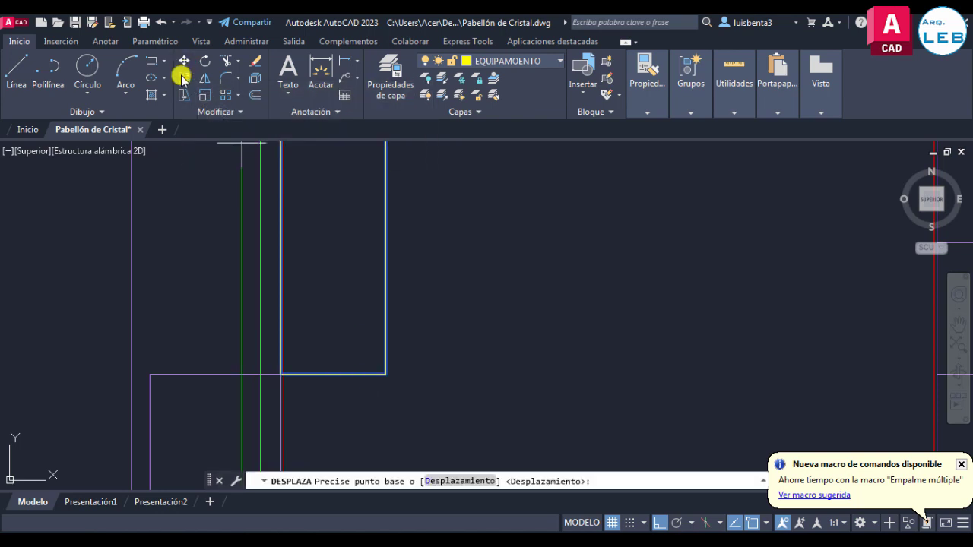
left_click(280, 375)
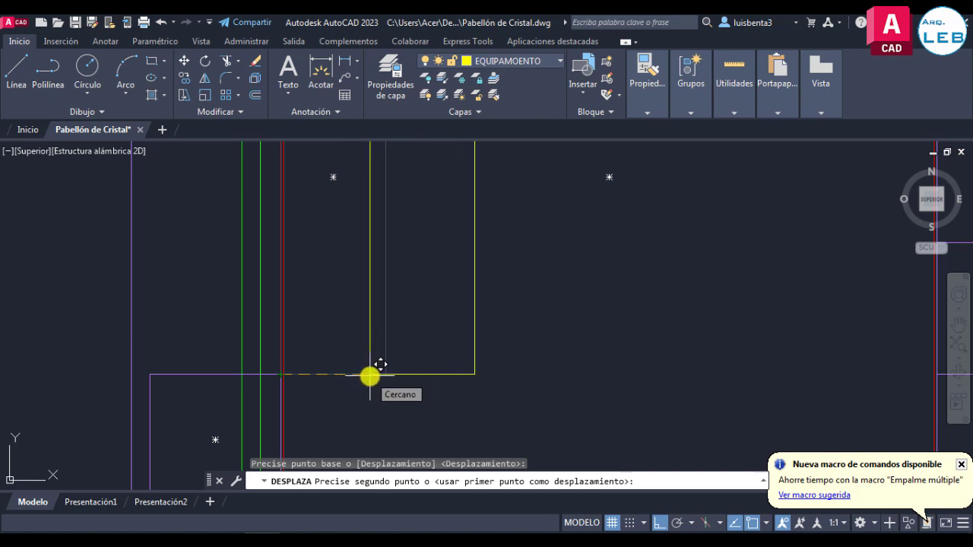
type("1")
key("Return")
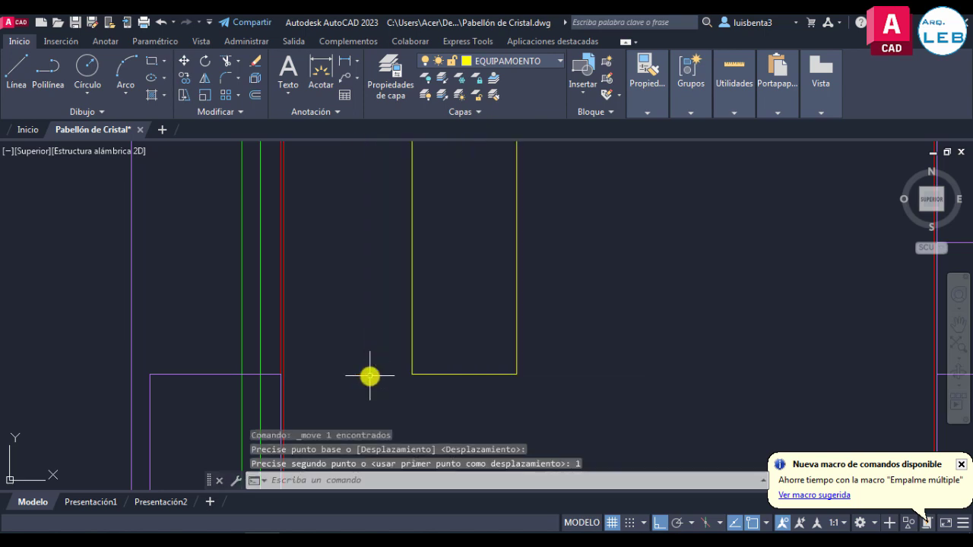
scroll(376, 395, "down", 2)
scroll(375, 395, "down", 3)
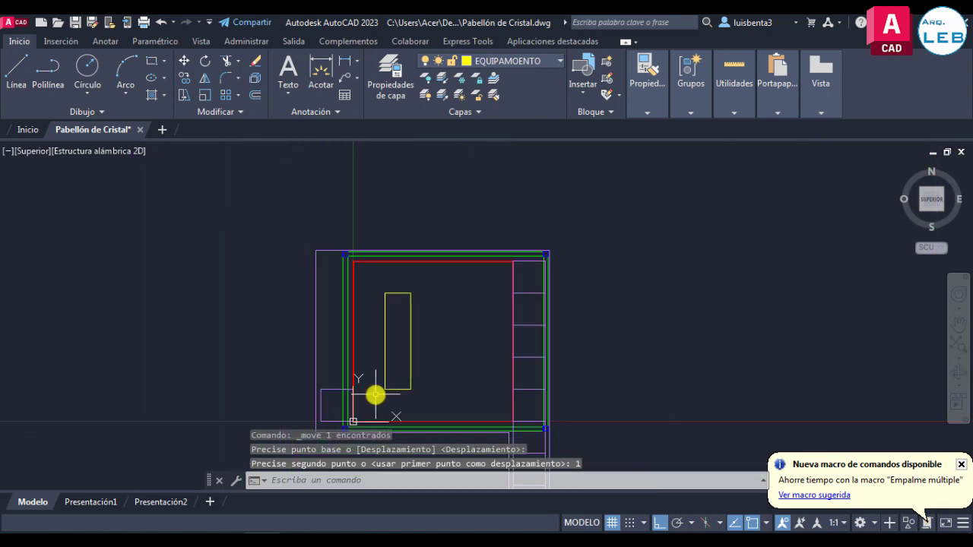
scroll(339, 254, "down", 1)
scroll(329, 300, "up", 4)
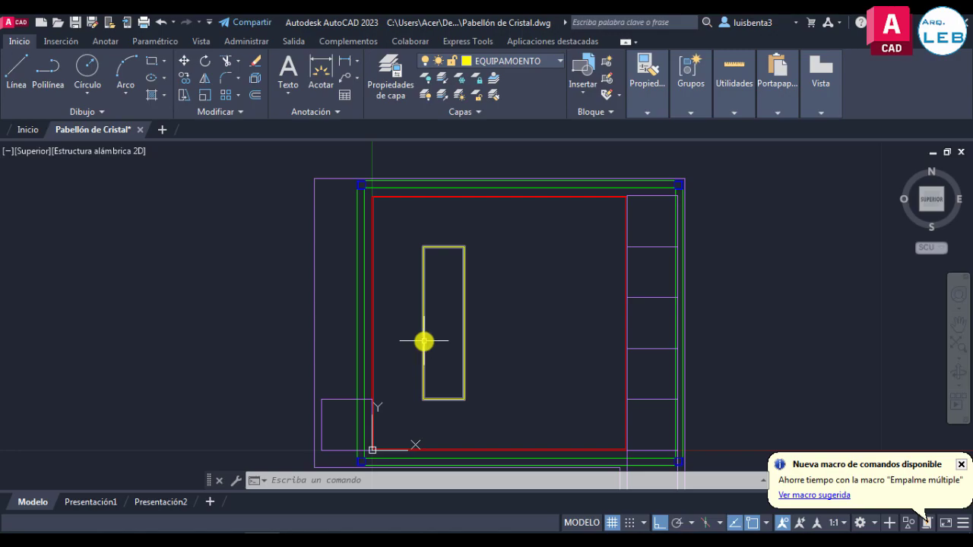
Step: Draw a 0.35 by 0.40 sink rectangle at the counter's top-left corner, then view Planta.pdf
scroll(423, 341, "up", 2)
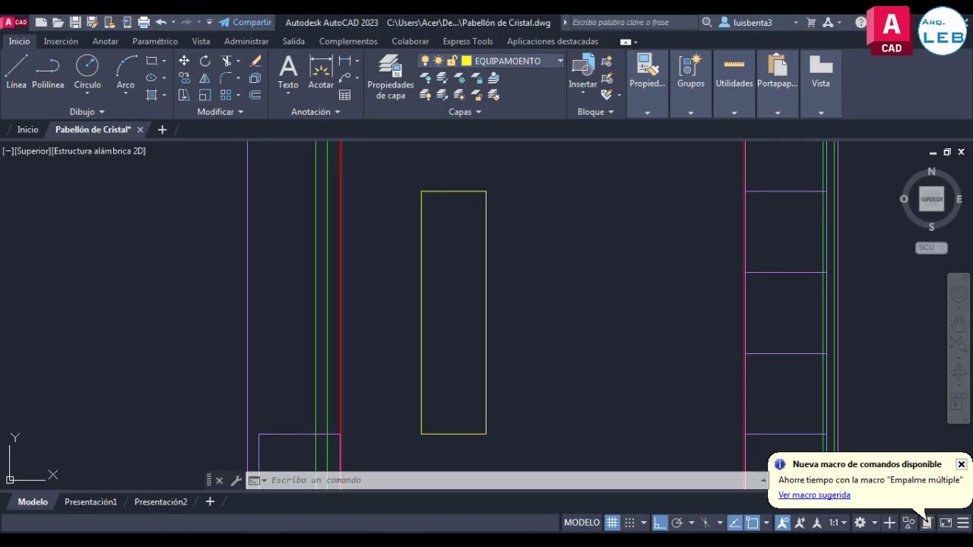
left_click(150, 62)
scroll(467, 192, "up", 2)
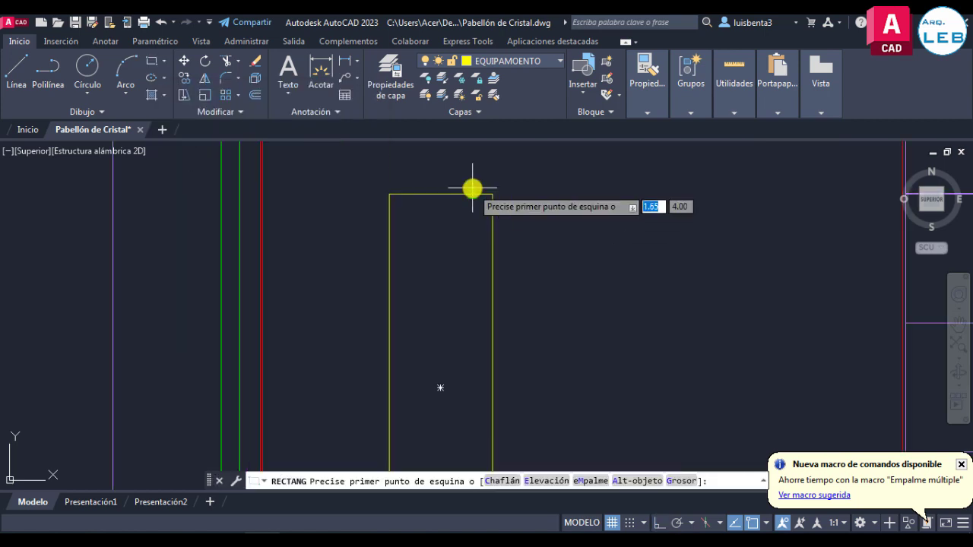
scroll(456, 191, "up", 2)
scroll(335, 187, "up", 2)
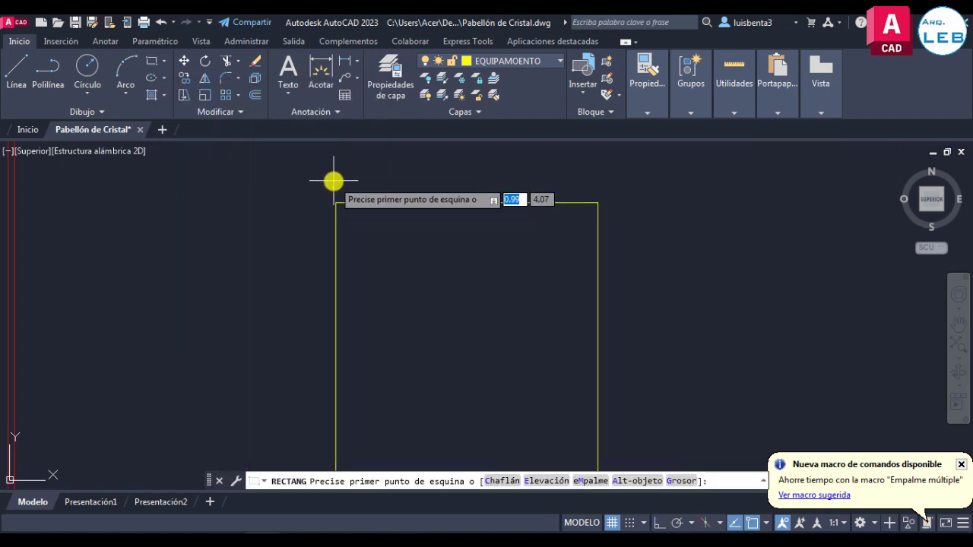
left_click(335, 204)
scroll(336, 203, "down", 2)
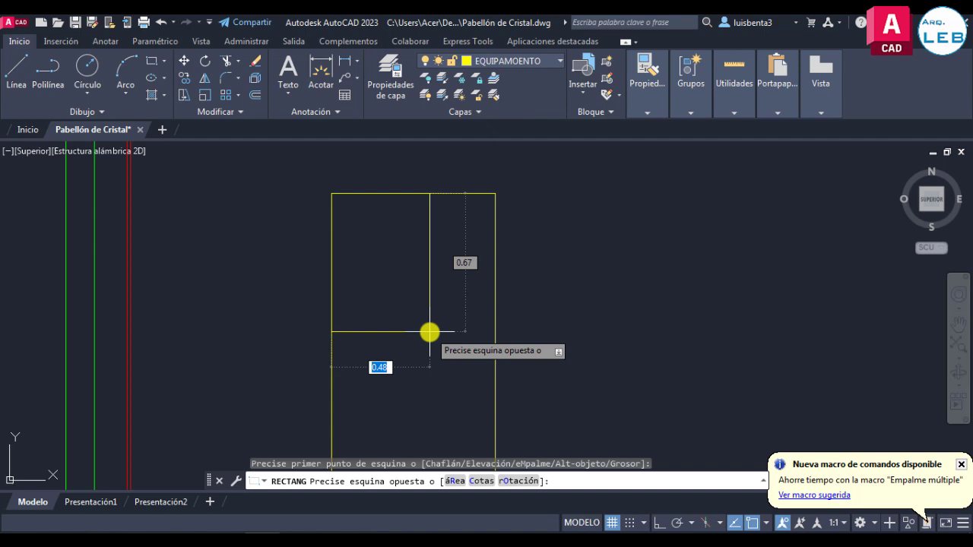
type("0")
key("Tab")
type("-0.4")
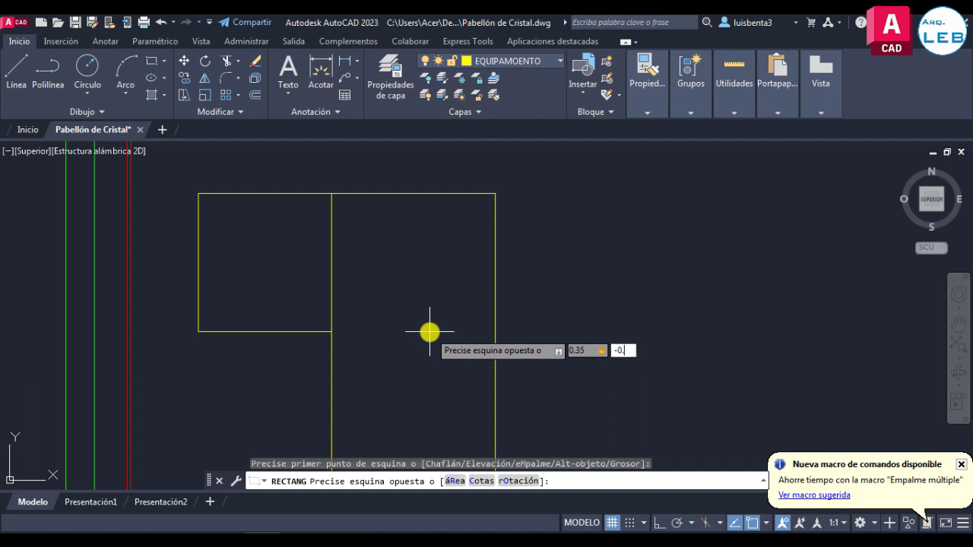
key("Return")
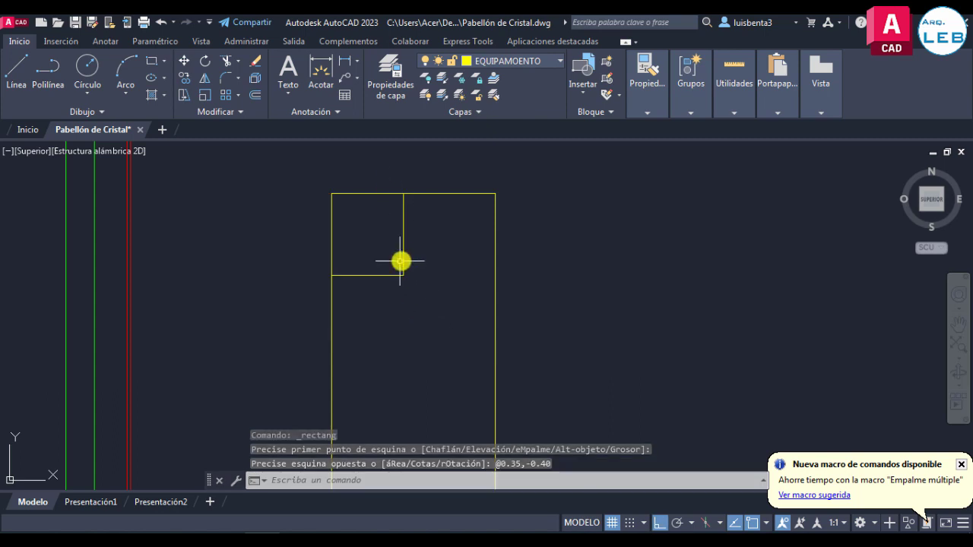
left_click(291, 530)
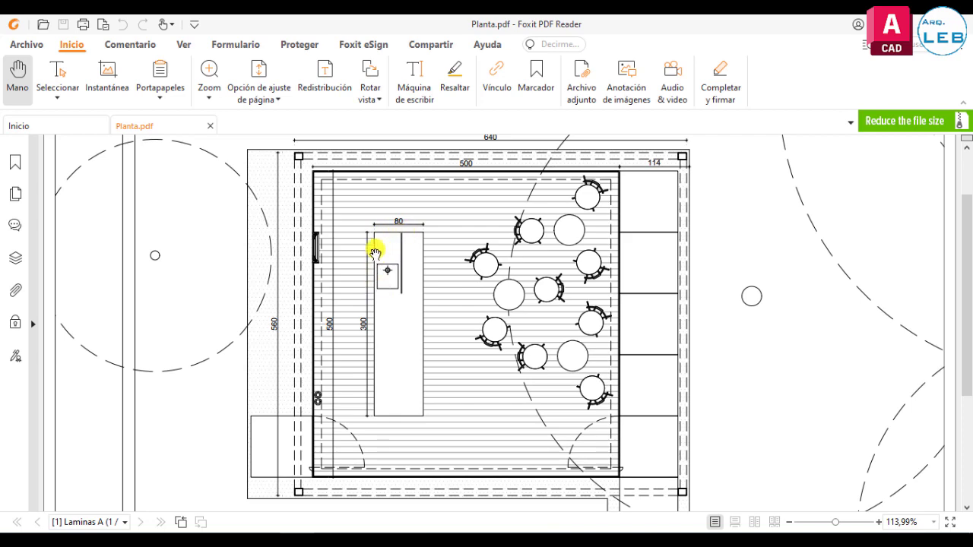
Step: Back in AutoCAD, move the sink square by @0.05,-0.5 to sit inset within the counter
left_click(258, 480)
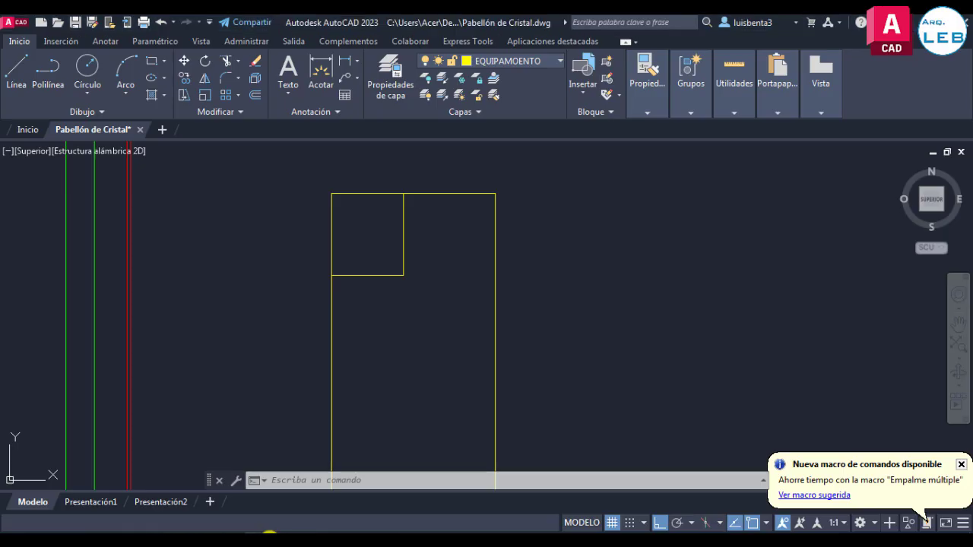
left_click(387, 276)
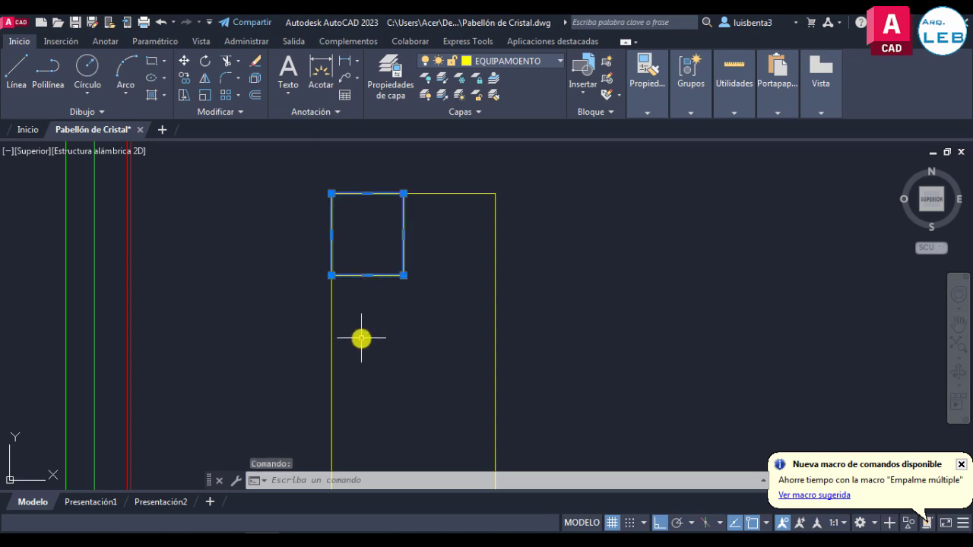
left_click(183, 66)
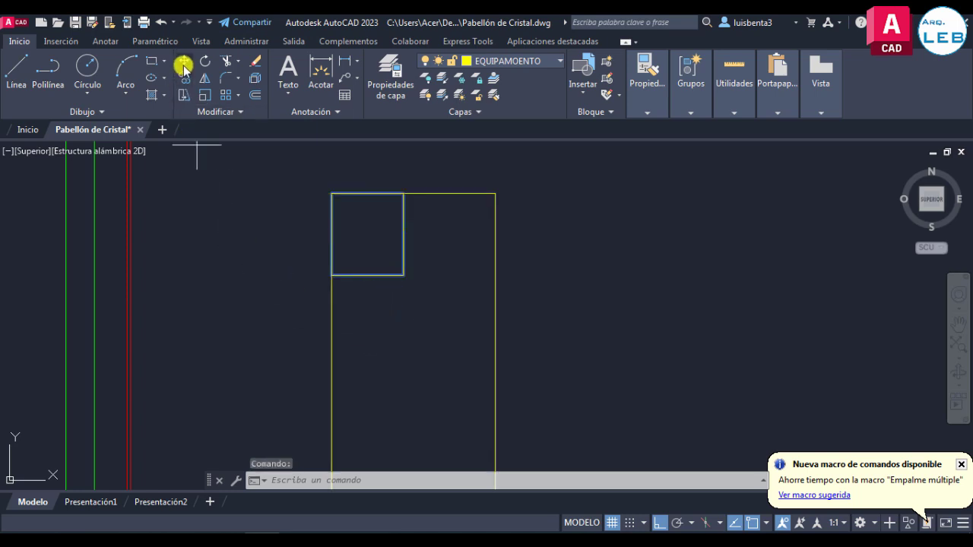
left_click(330, 194)
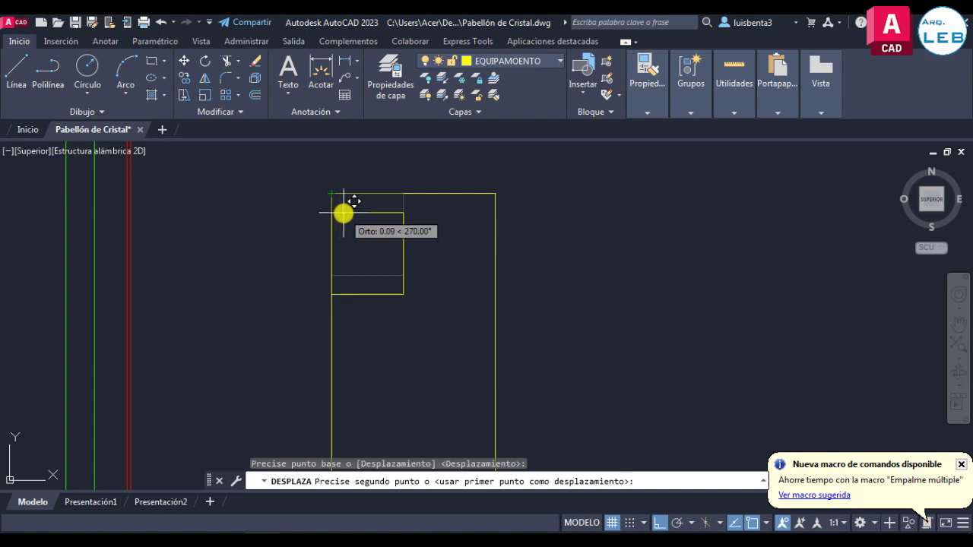
type("0.05")
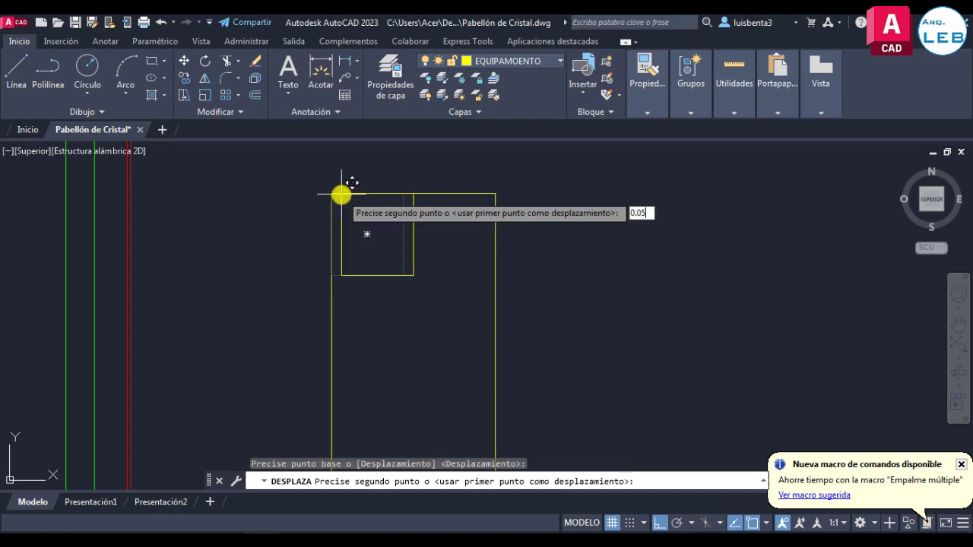
key("Tab")
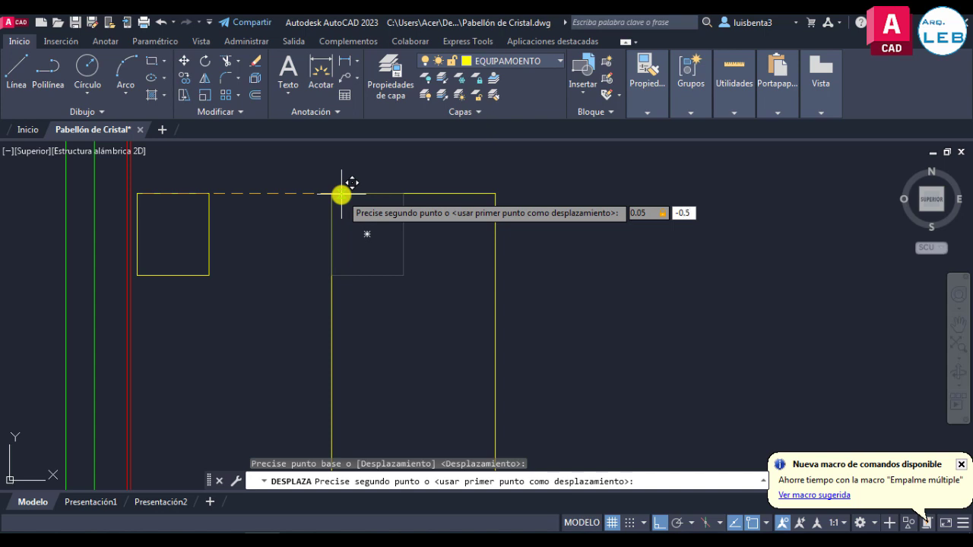
key("Return")
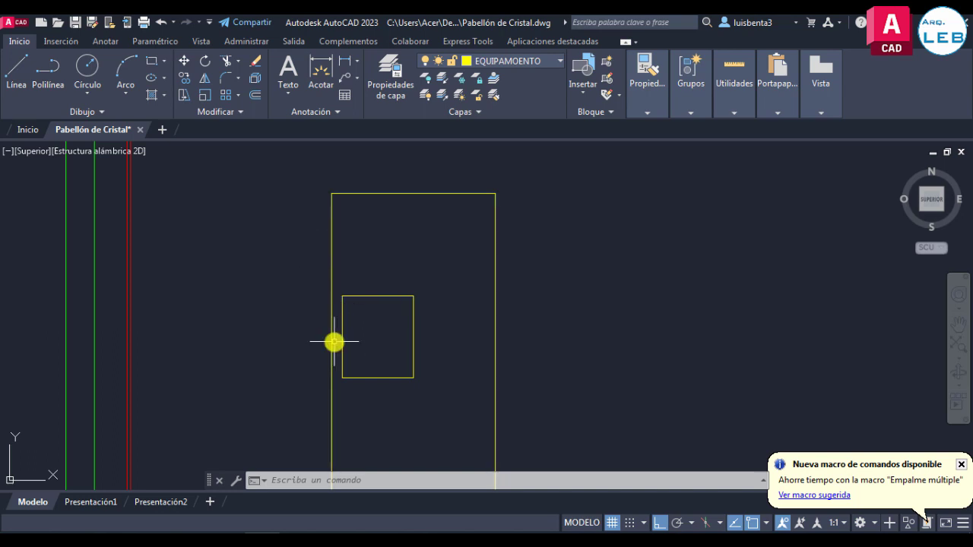
Step: Draw a radius 0.04 drain circle snapped to the sink square's geometric centre
scroll(341, 351, "up", 3)
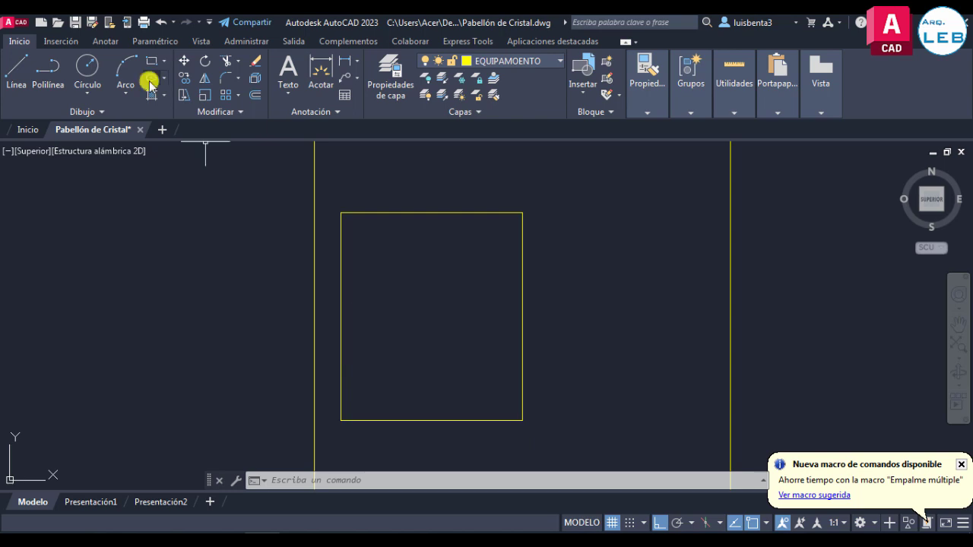
left_click(85, 72)
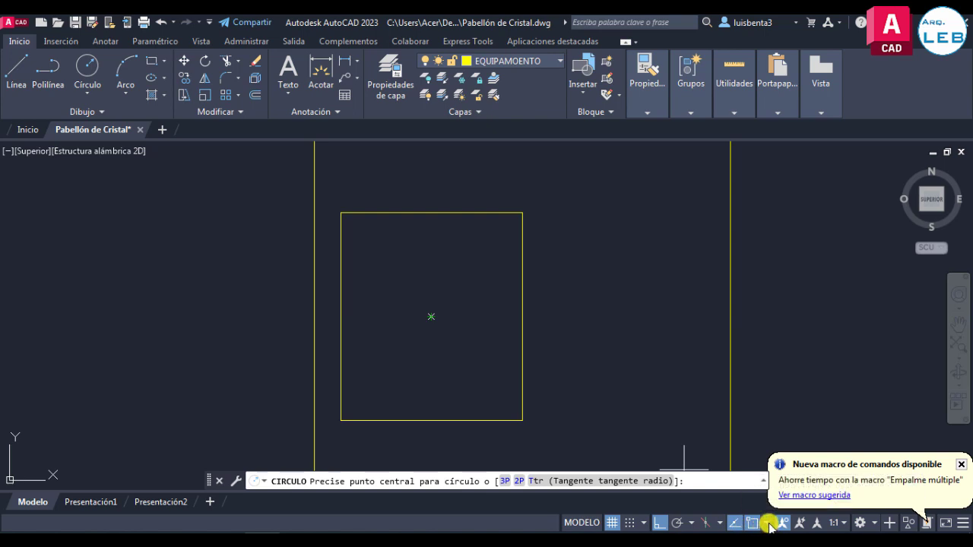
left_click(767, 523)
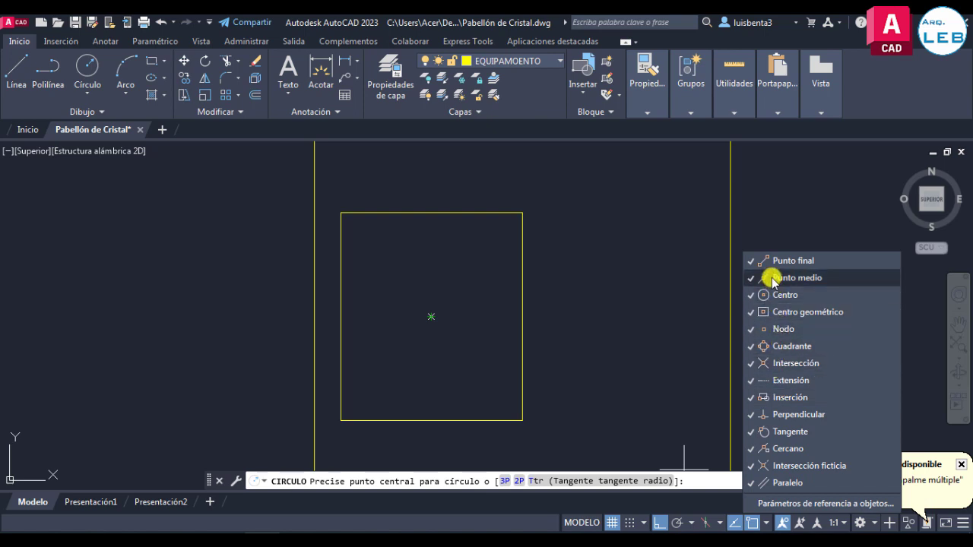
left_click(784, 325)
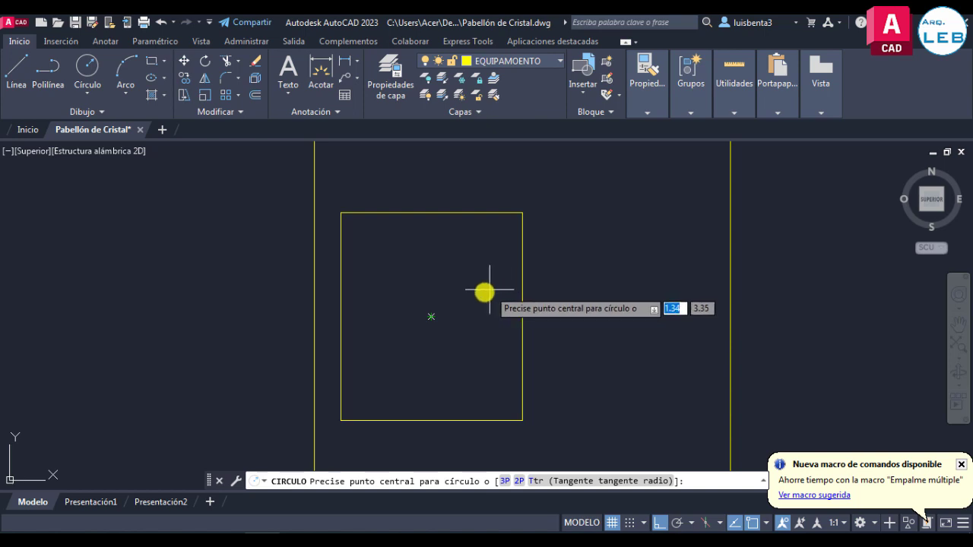
left_click(430, 316)
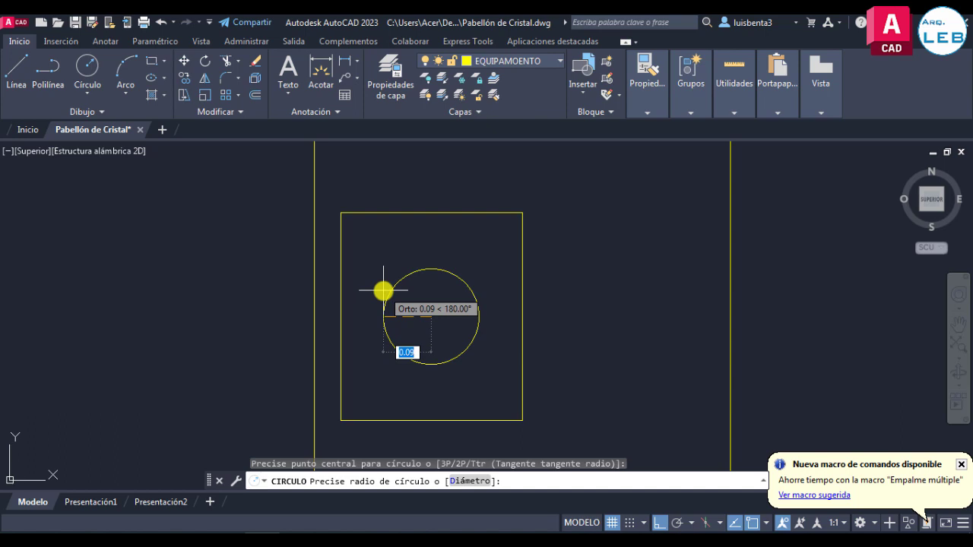
type("0")
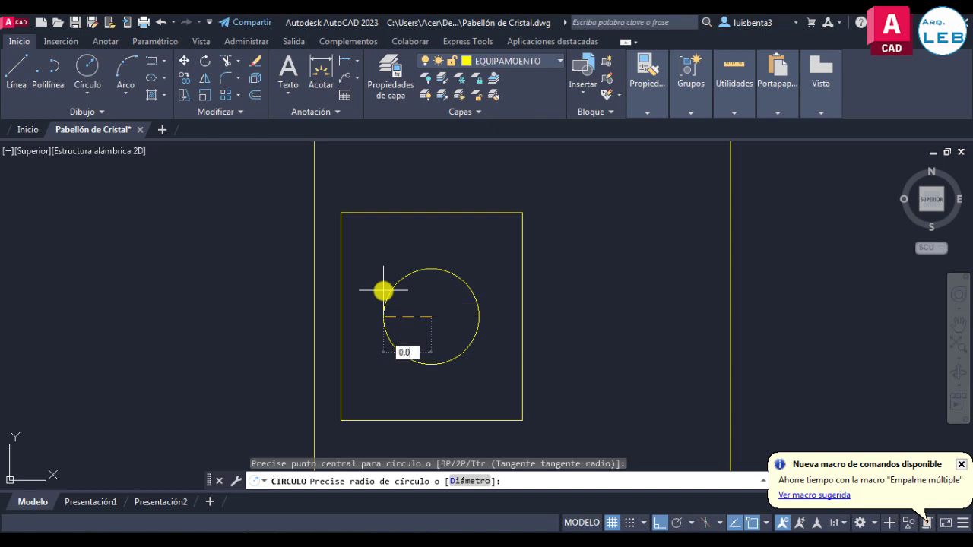
key("Return")
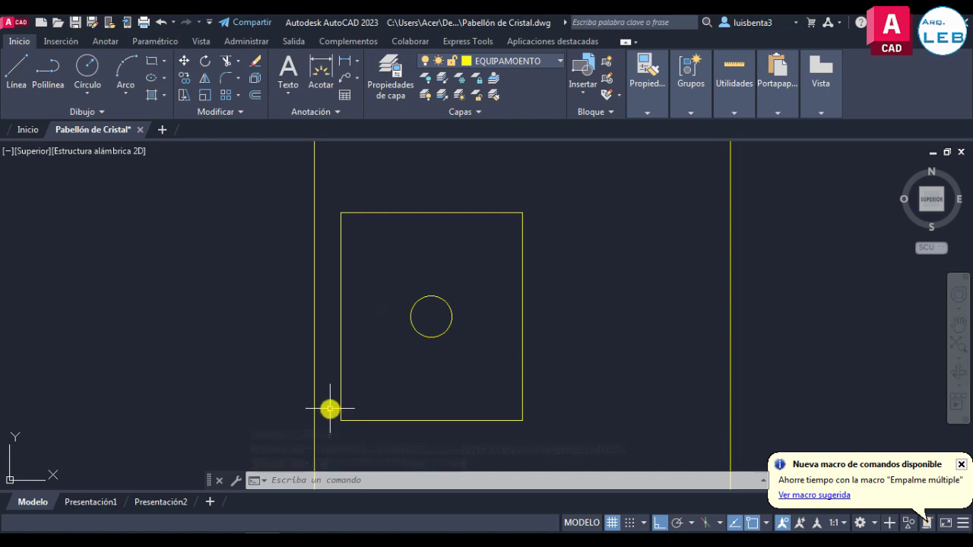
Step: Draw a 0.06 line straight up from the drain's centre
left_click(18, 71)
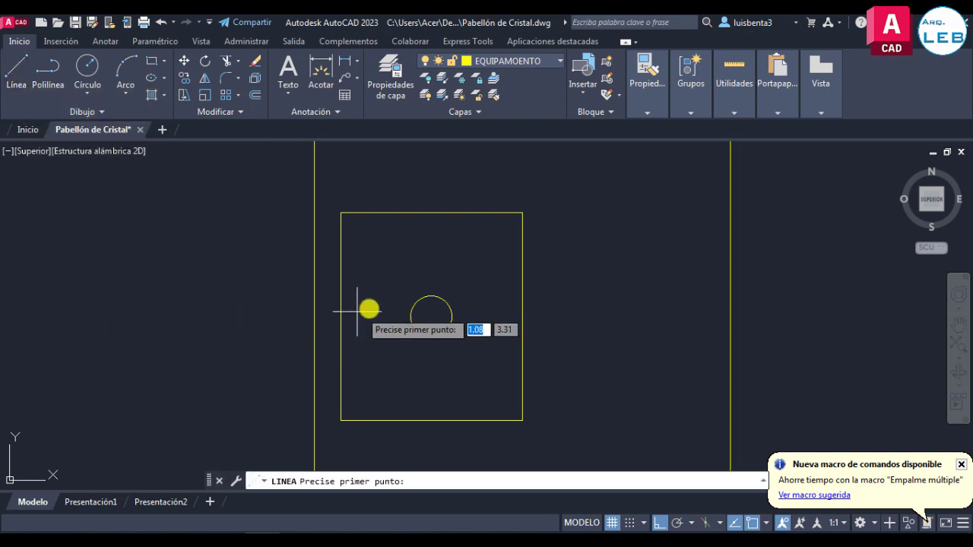
left_click(15, 72)
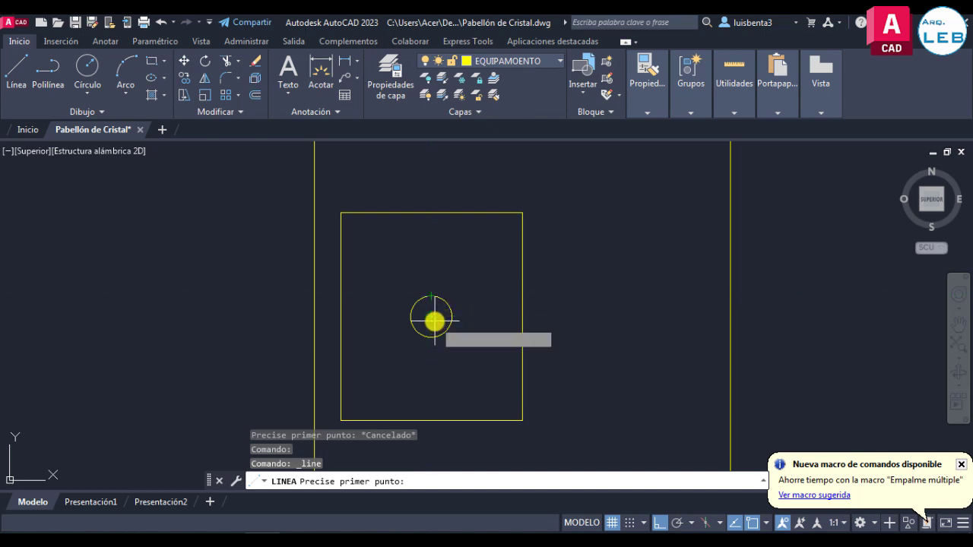
scroll(433, 321, "up", 4)
scroll(434, 319, "up", 2)
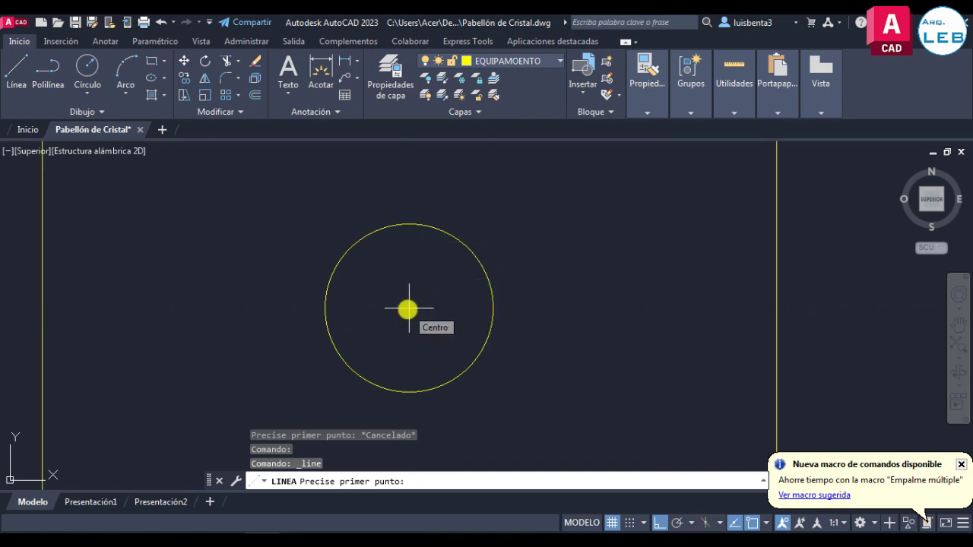
left_click(409, 309)
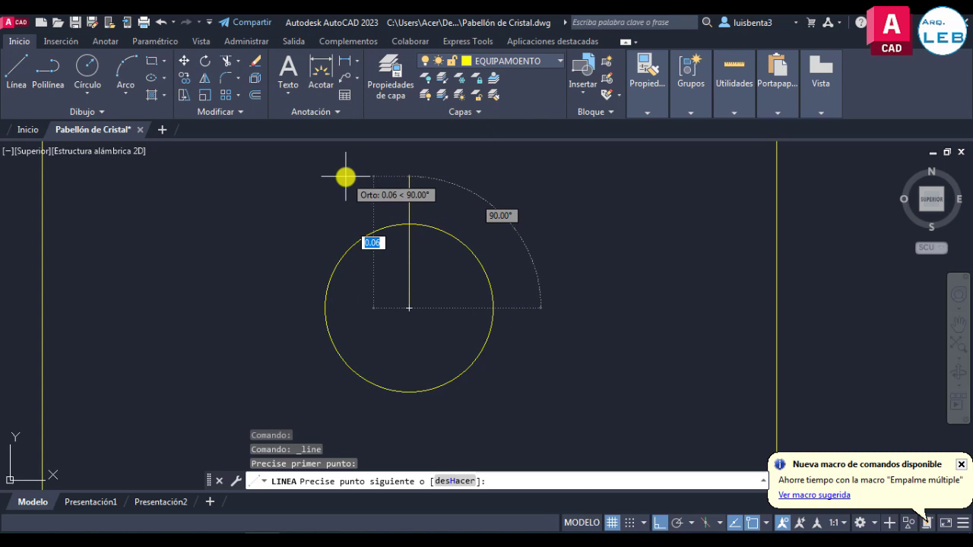
type("0.")
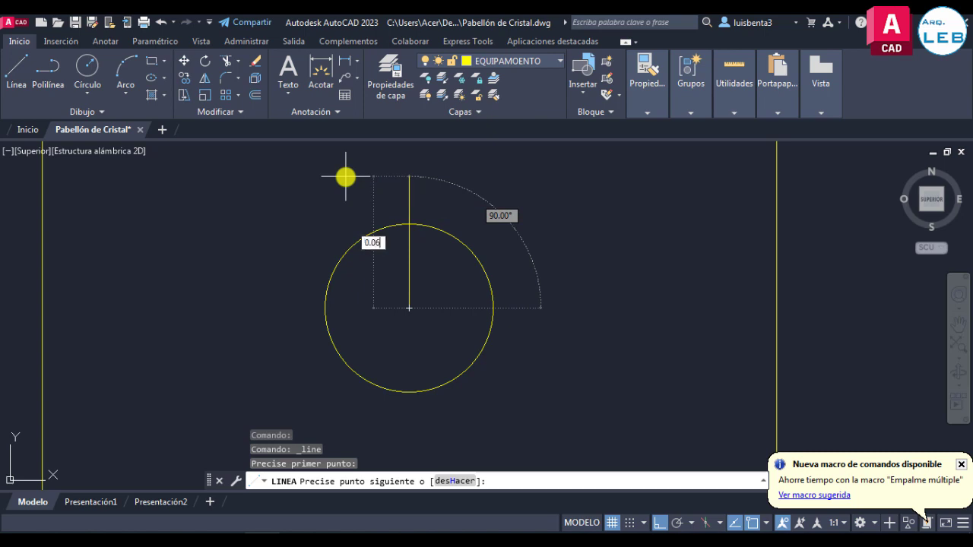
key("Return")
key("Return")
Step: Draw a 0.06 line to the right from the drain's centre
left_click(17, 72)
left_click(408, 309)
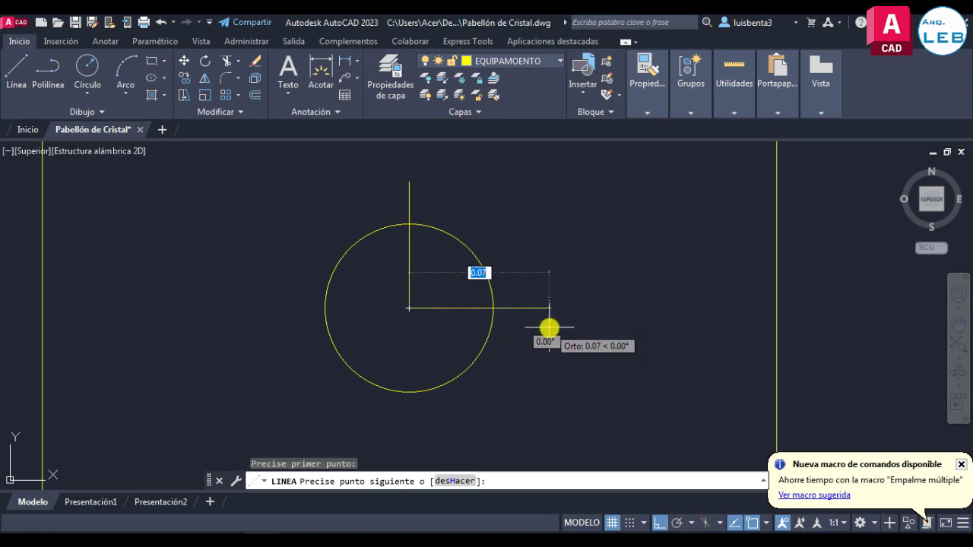
type("0.")
key("Return")
key("Return")
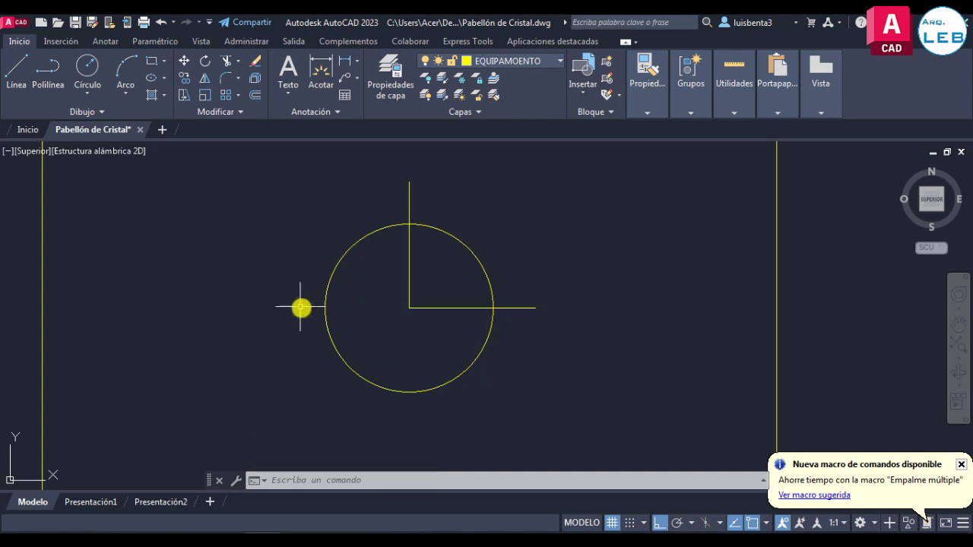
Step: Mirror both drain lines across a -45° axis through their intersection, keeping the originals
left_click(439, 323)
left_click(414, 321)
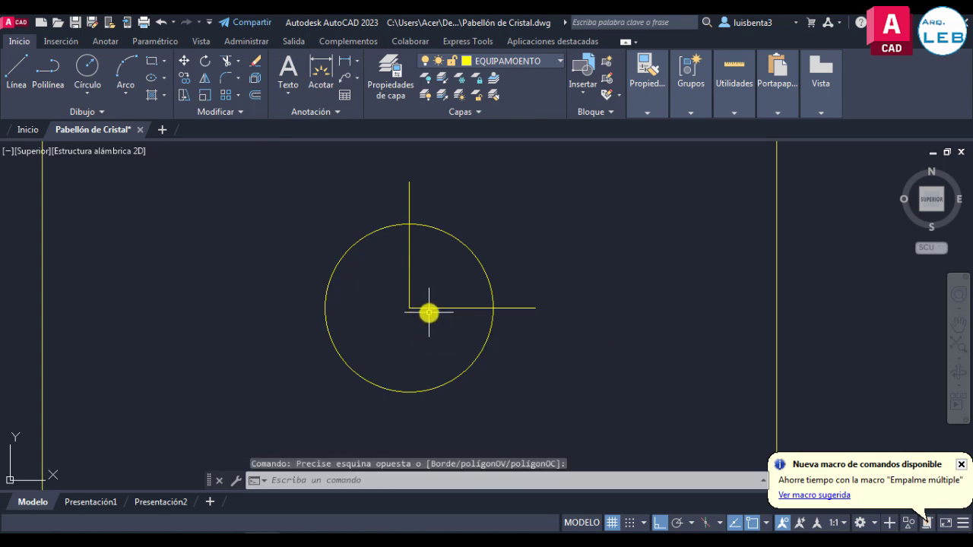
left_click(429, 310)
left_click(410, 298)
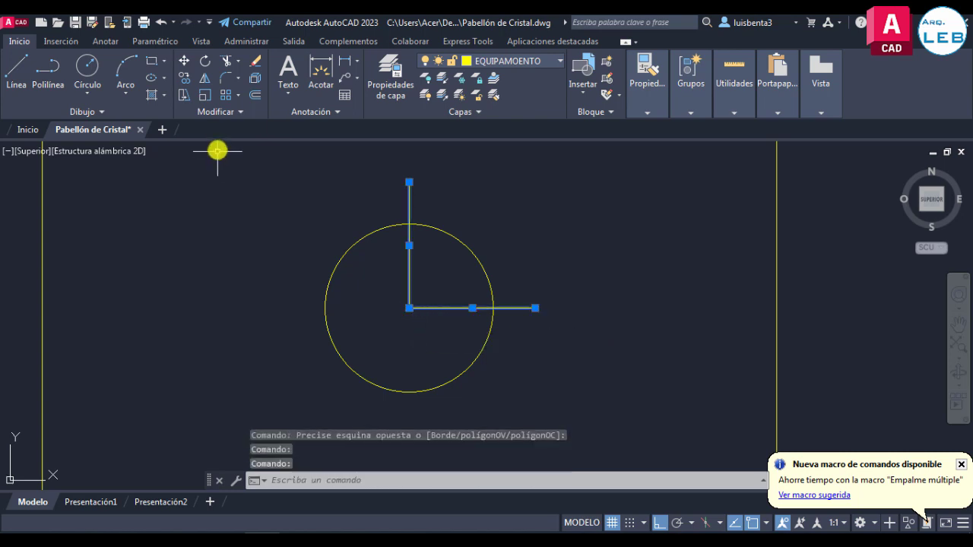
left_click(204, 79)
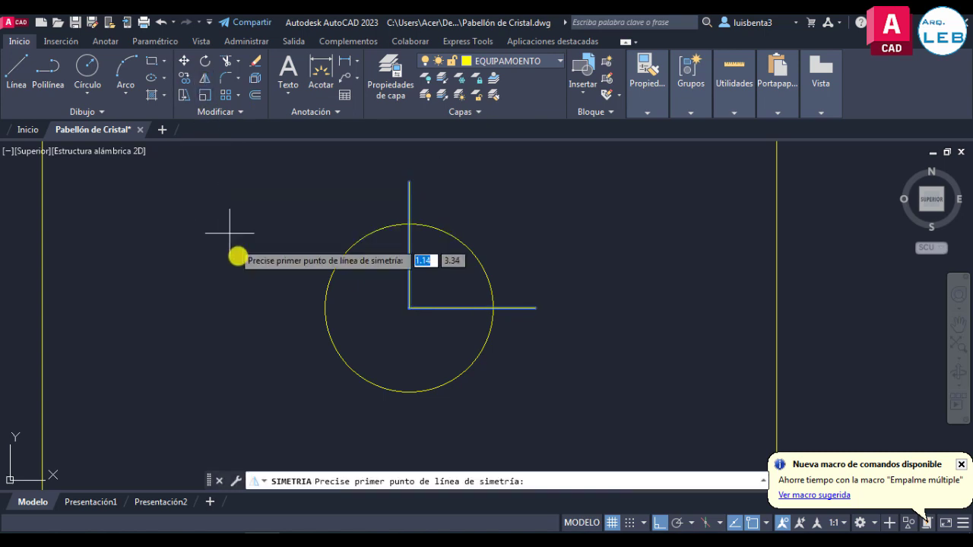
left_click(410, 308)
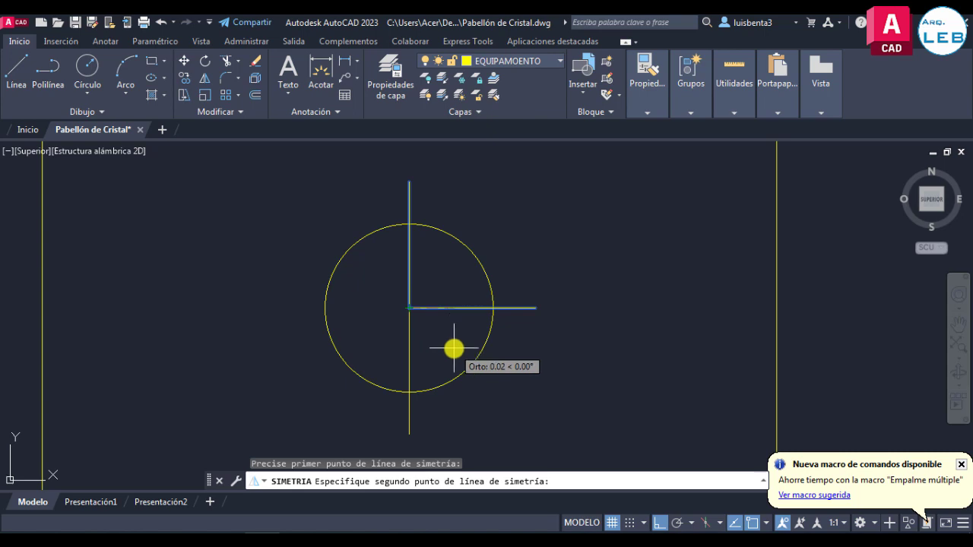
type("<-45")
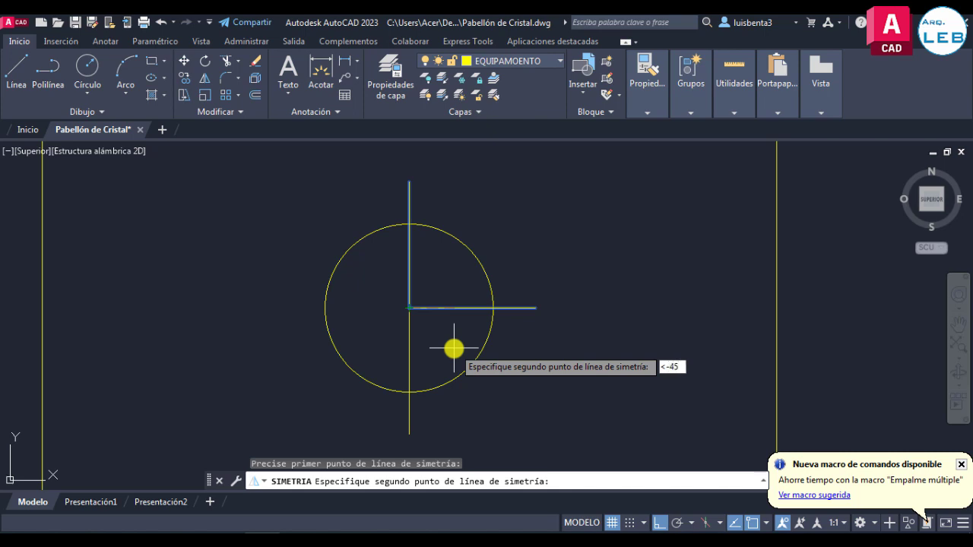
key("Return")
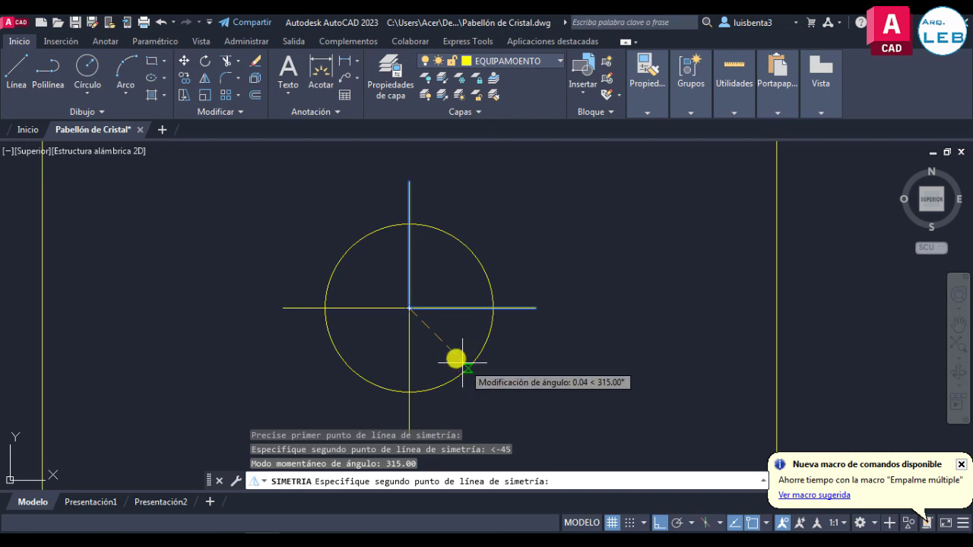
left_click(432, 333)
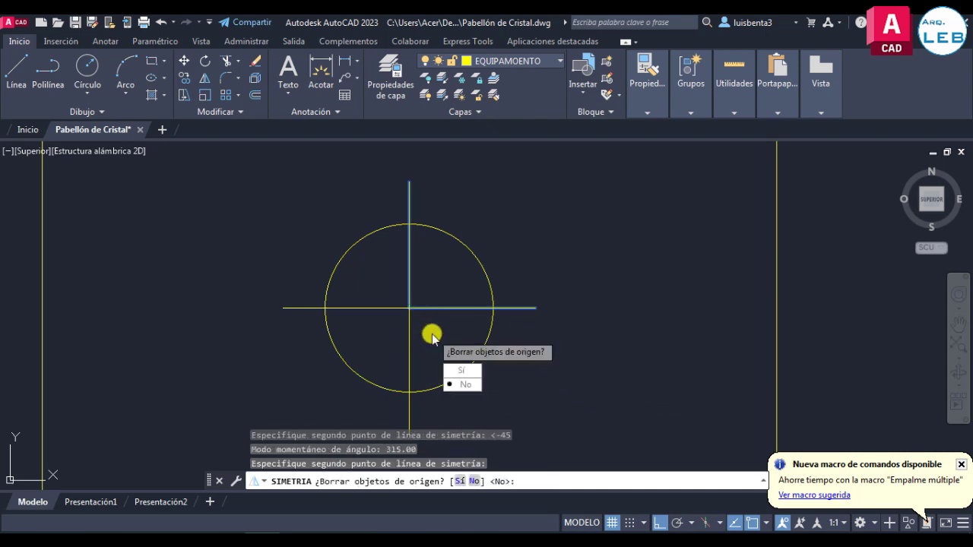
left_click(464, 385)
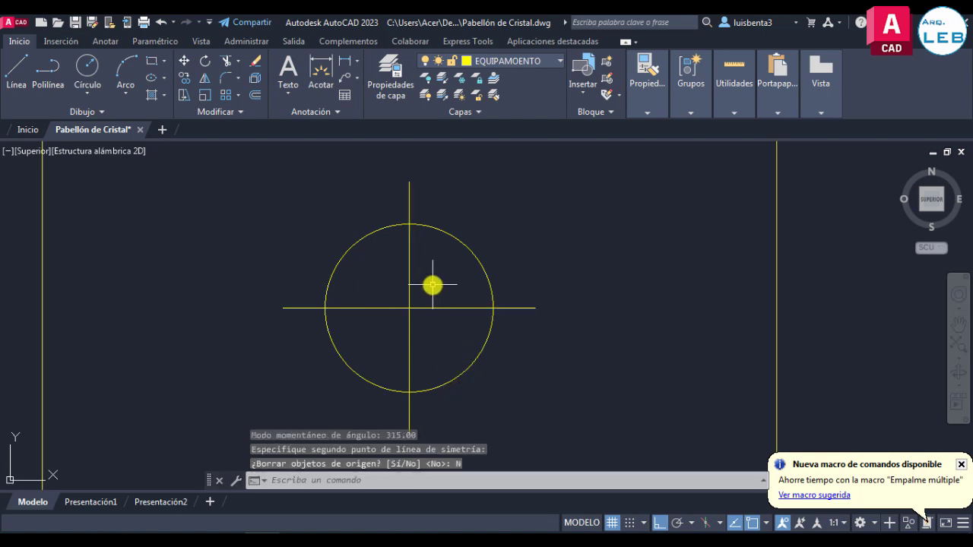
scroll(432, 285, "down", 3)
scroll(435, 255, "down", 3)
scroll(436, 229, "down", 2)
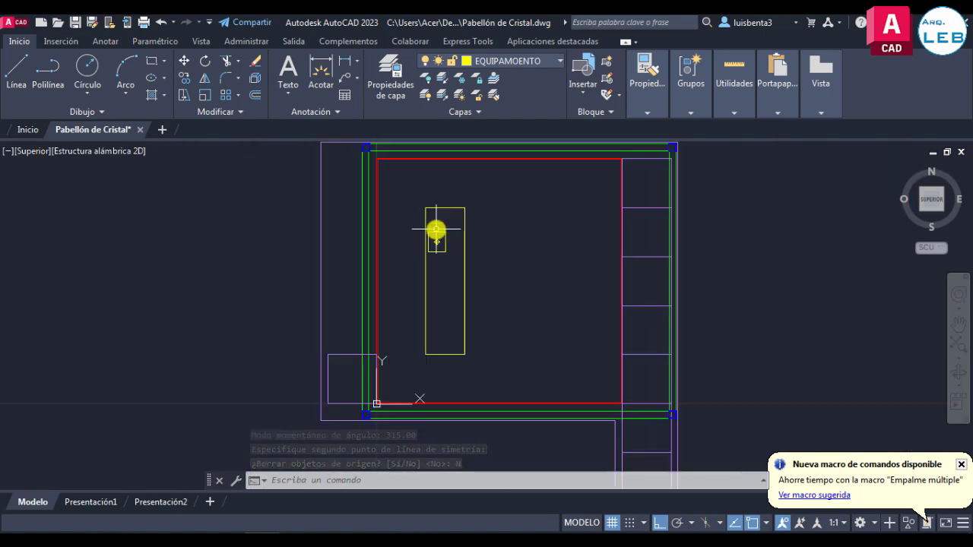
scroll(437, 221, "up", 2)
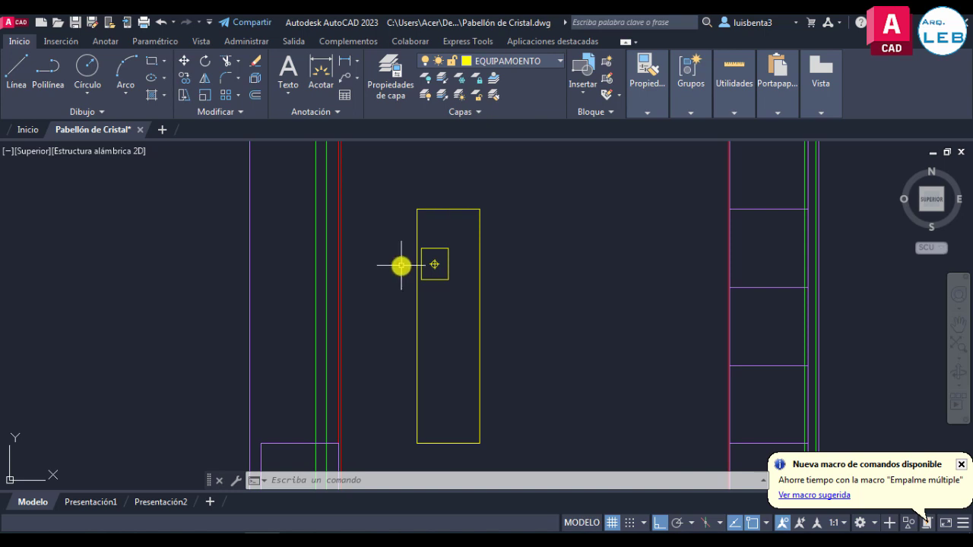